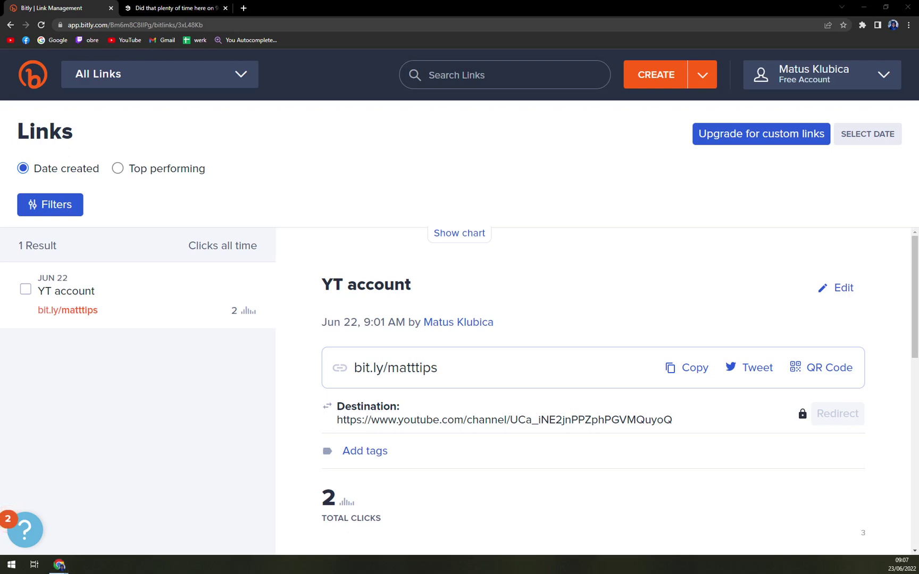
Step: Bring Bitly back into focus and open the Create Link side panel from the CREATE menu
click(202, 460)
click(702, 80)
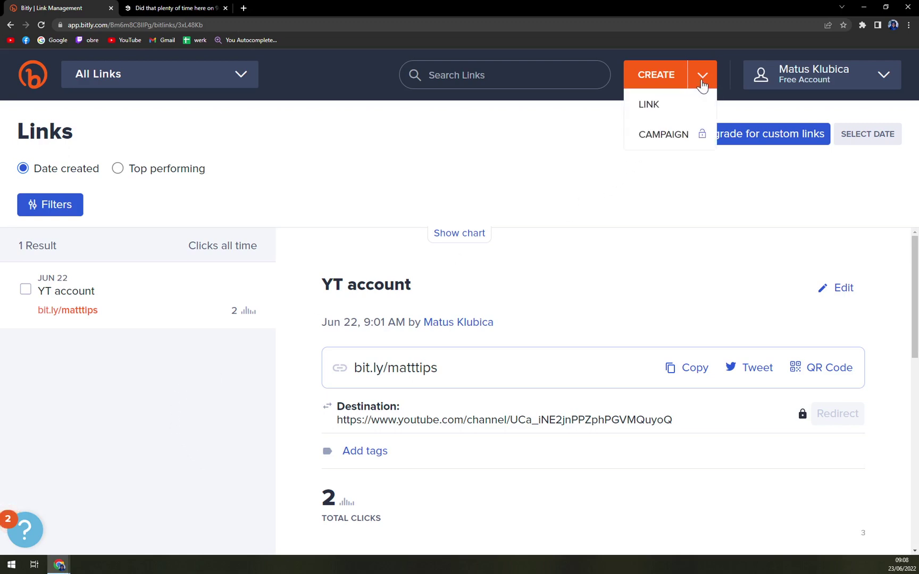
click(676, 76)
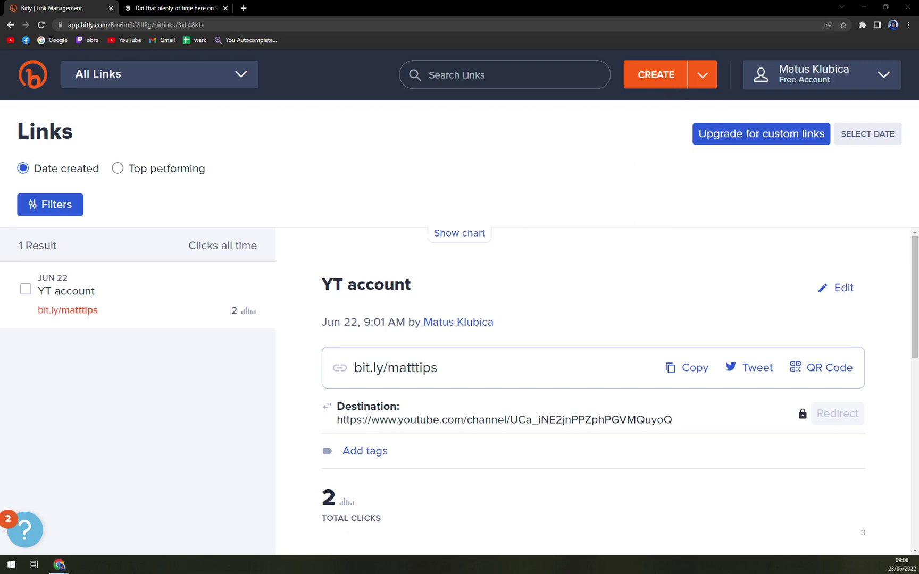
click(695, 87)
click(695, 86)
click(715, 78)
click(715, 77)
click(714, 76)
click(716, 79)
click(714, 80)
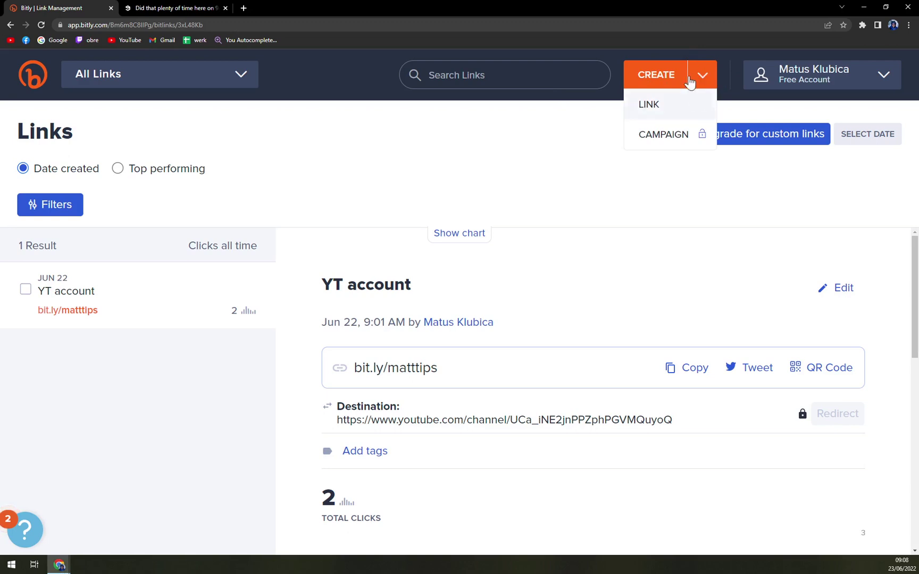
click(690, 139)
click(649, 80)
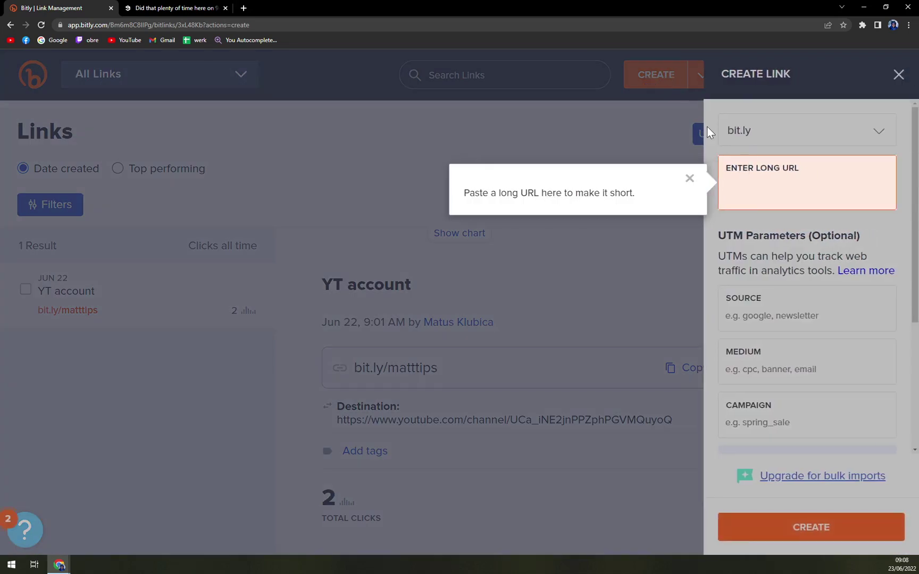
Step: Open the Moomin meme image from the 9GAG post in its own tab
click(191, 10)
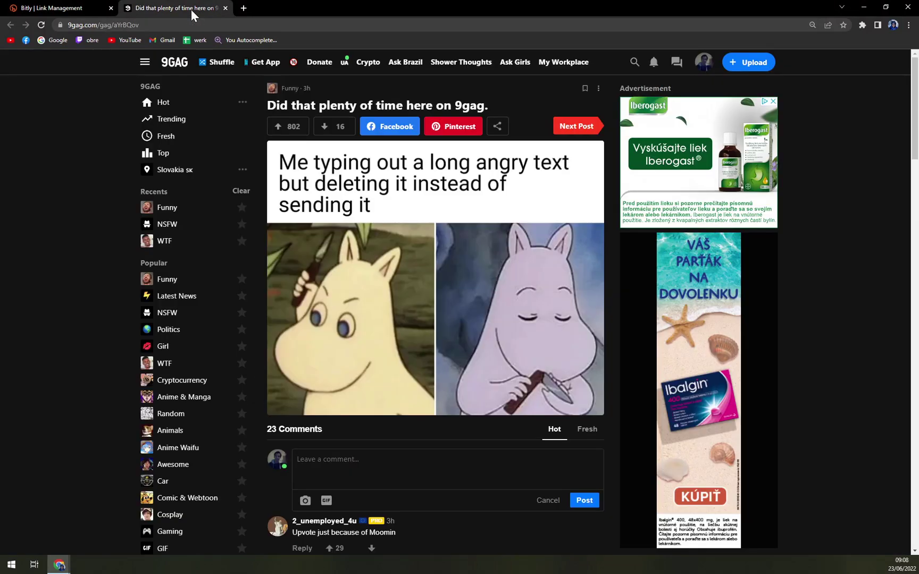
right_click(359, 188)
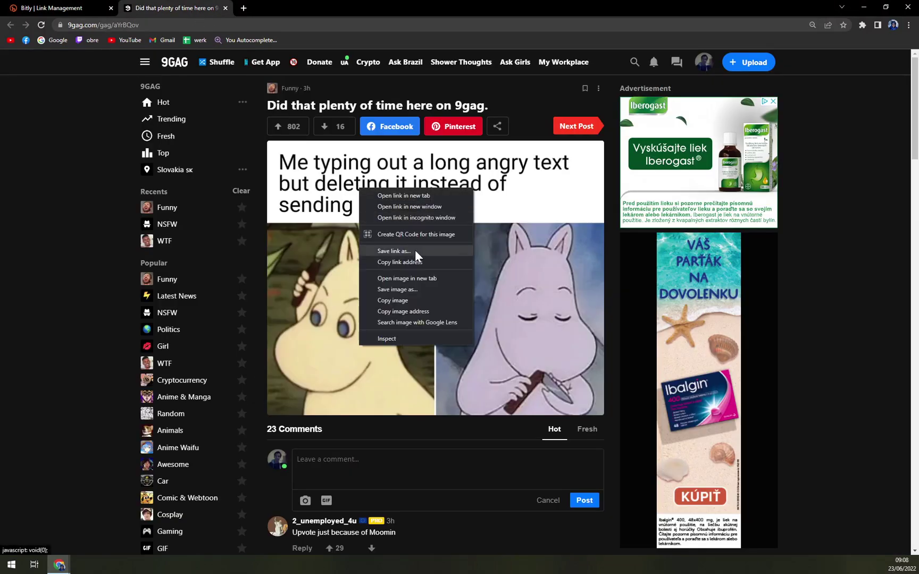
click(455, 485)
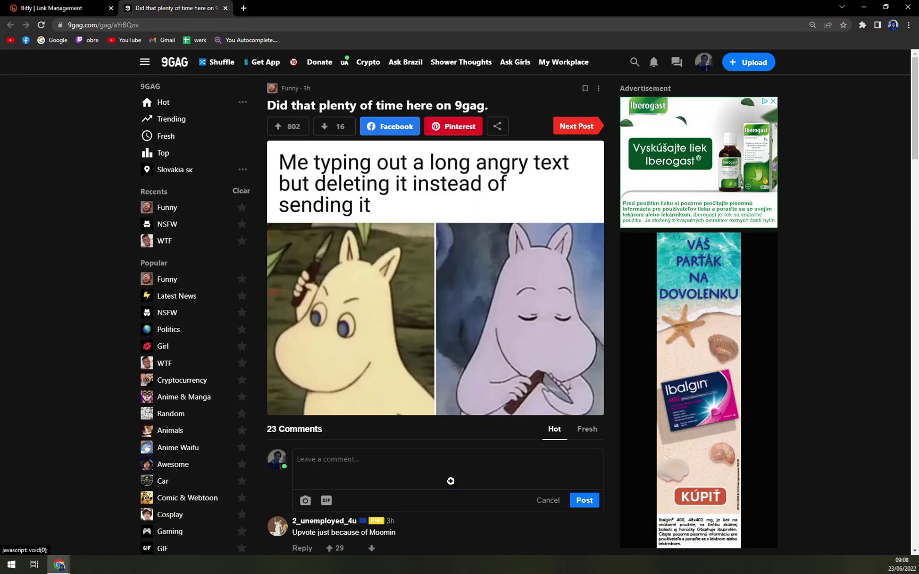
right_click(380, 225)
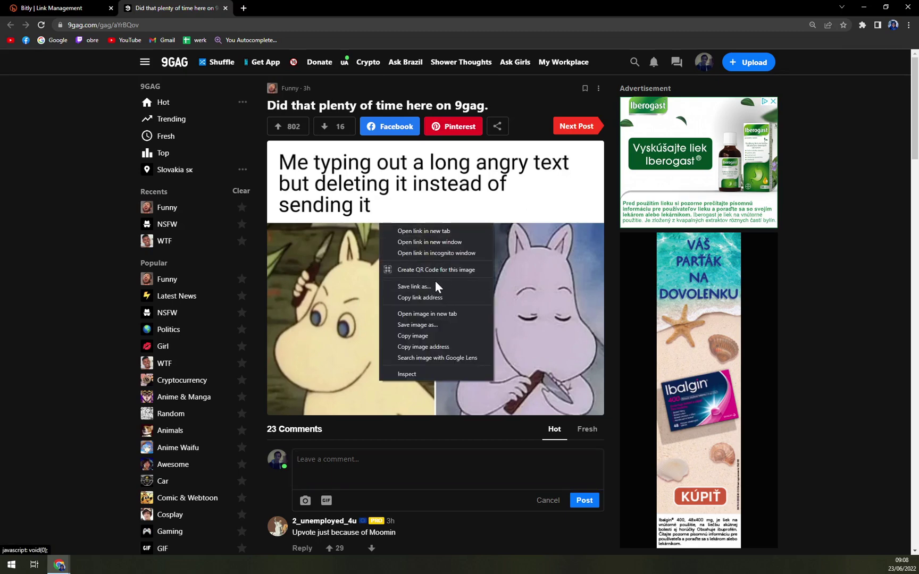
click(428, 314)
click(296, 6)
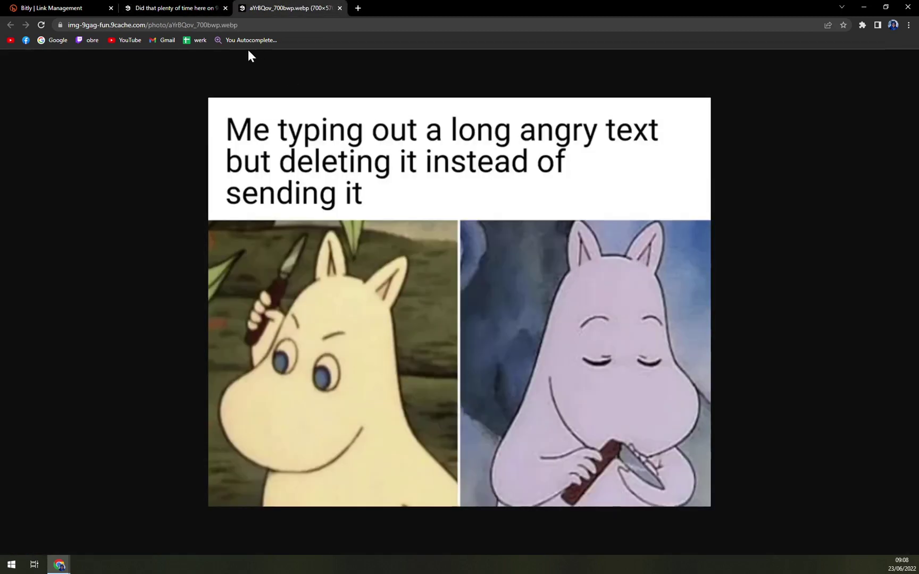
Step: Close the 9GAG post tab and copy the meme image's web address
click(226, 8)
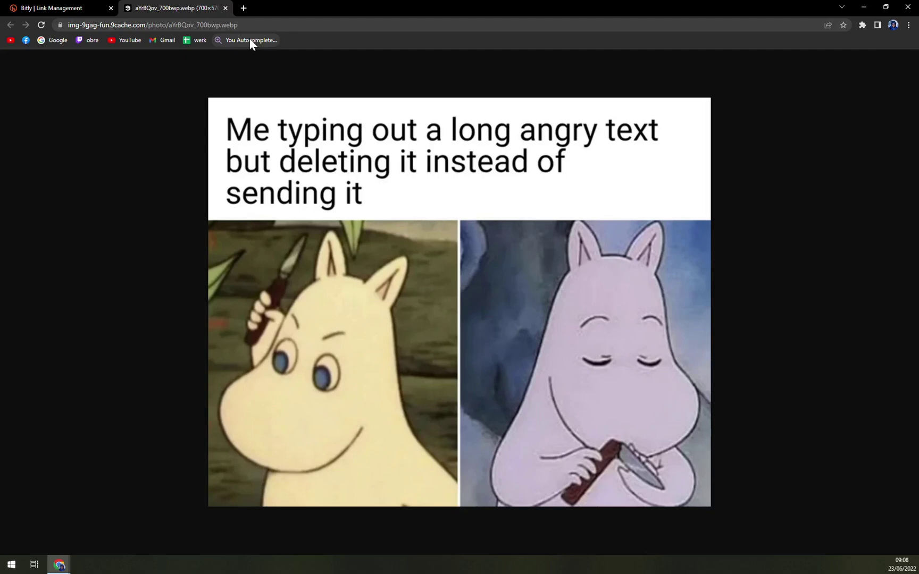
click(235, 24)
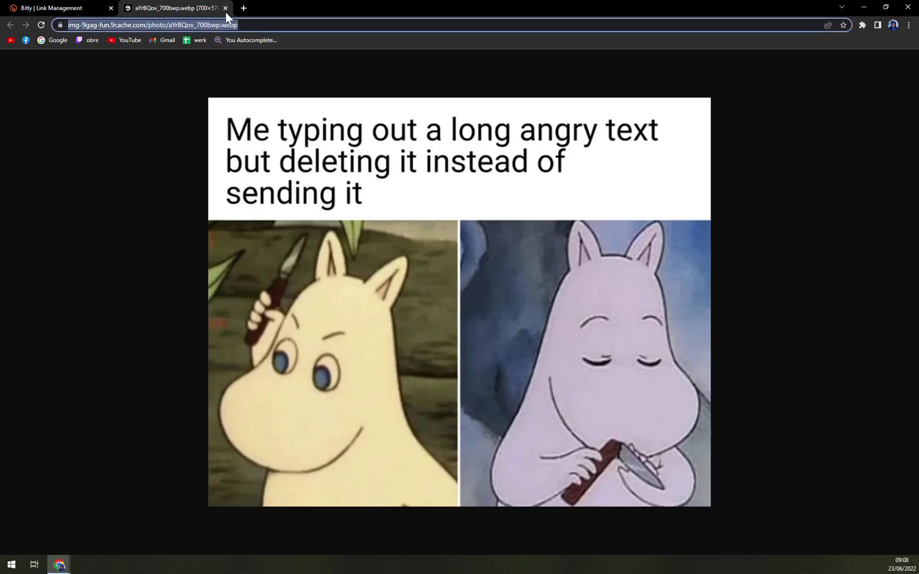
key(ctrl+c)
Step: Paste the 9GAG meme image URL into Bitly's long-URL field
click(95, 7)
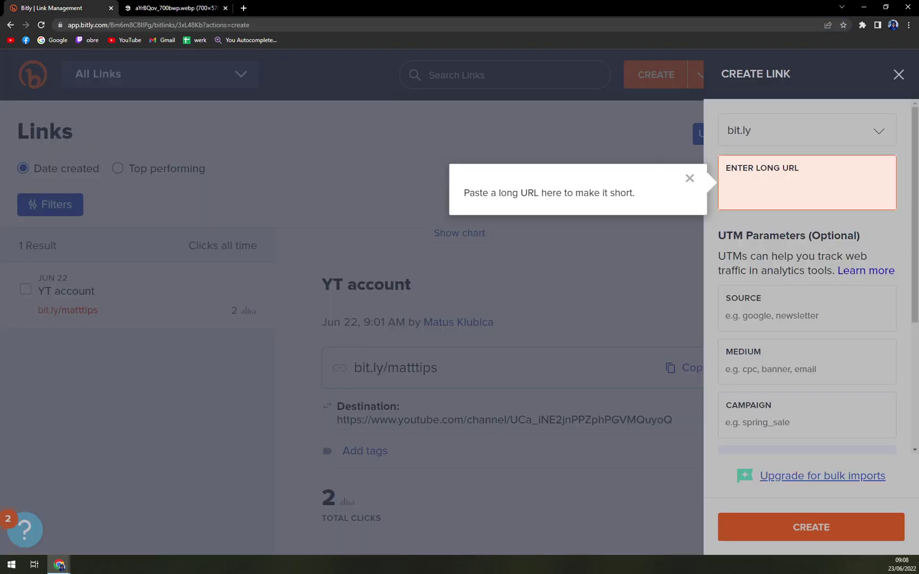
key(ctrl+v)
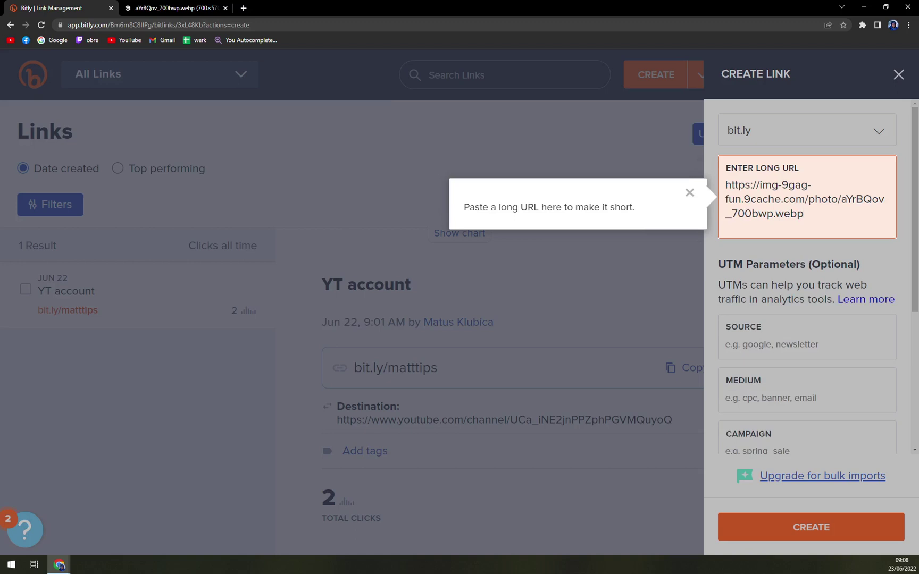
click(823, 260)
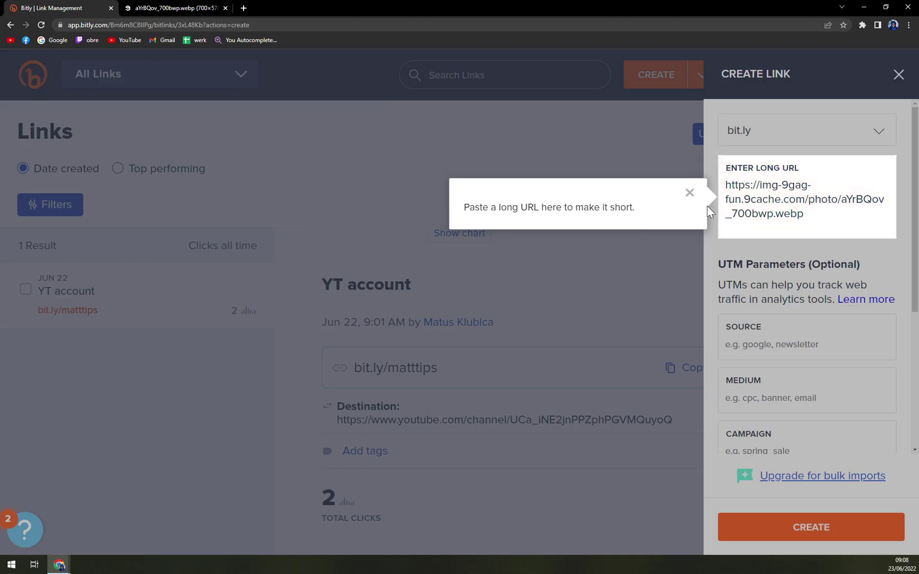
click(771, 245)
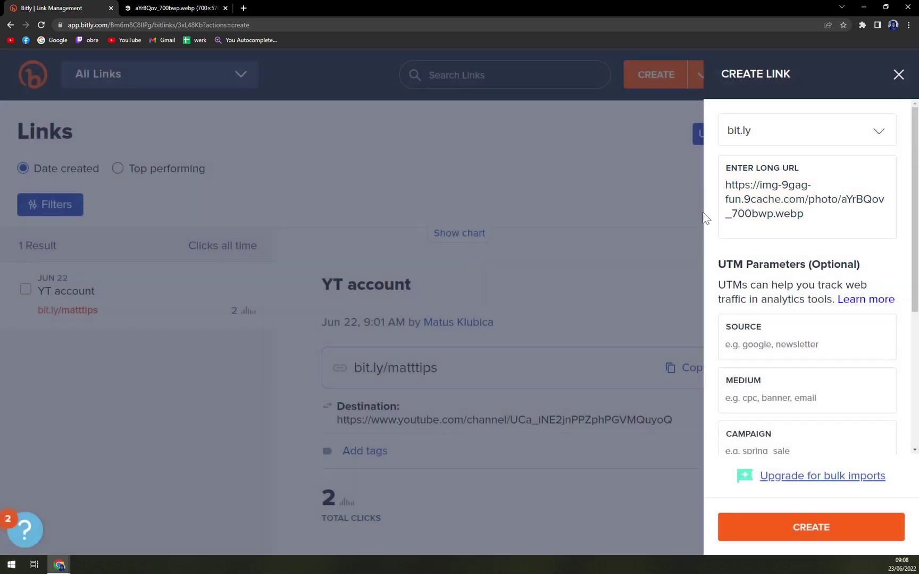
Step: Keep bit.ly as the domain and create the short link
click(792, 341)
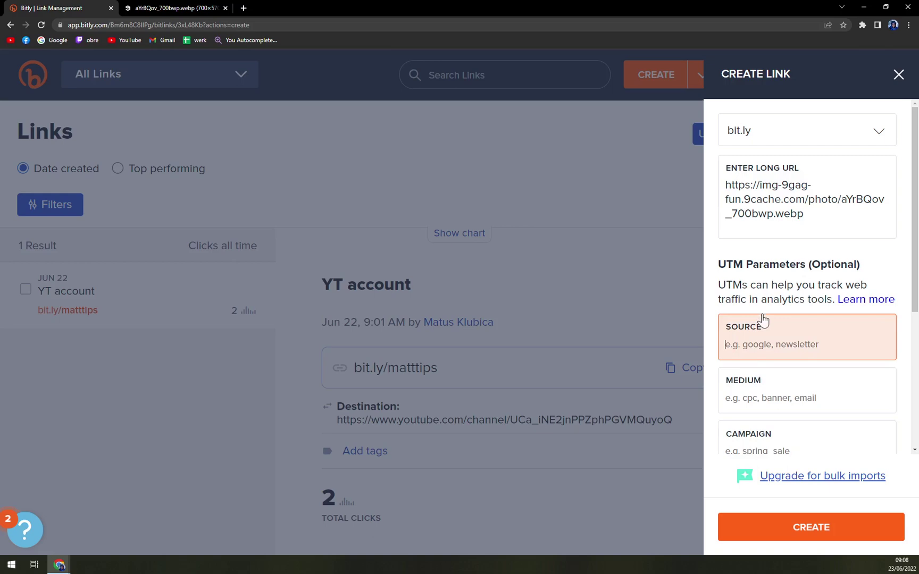
scroll(807, 319, down, 3)
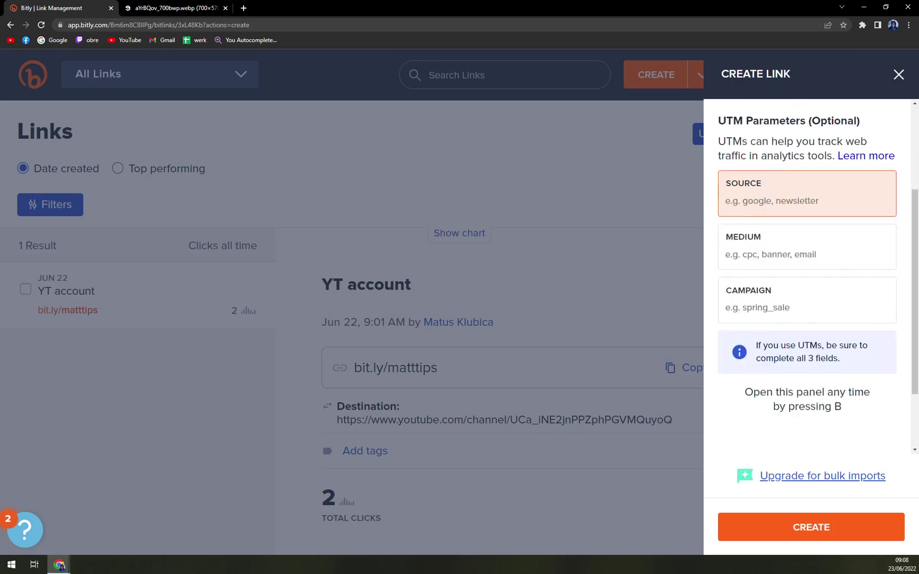
scroll(768, 134, up, 3)
click(768, 134)
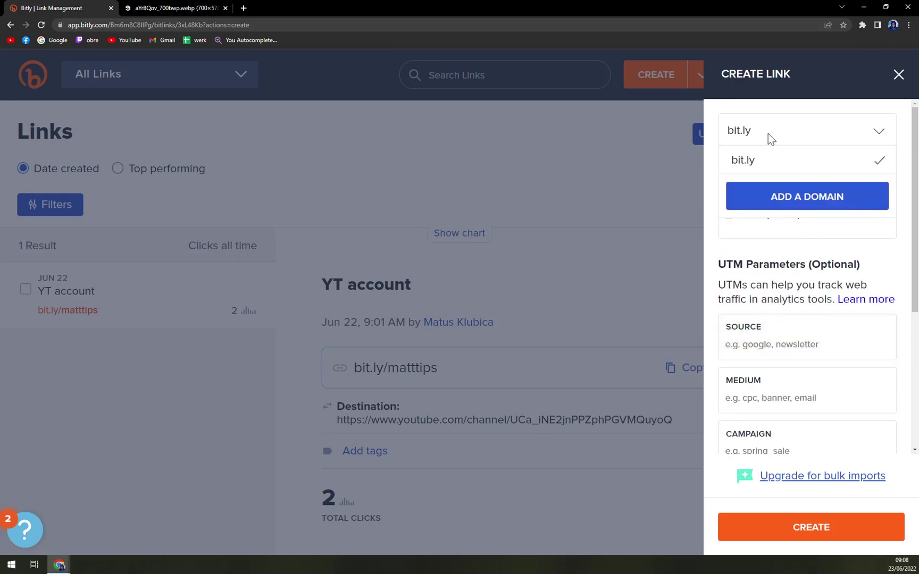
click(767, 136)
scroll(781, 241, down, 4)
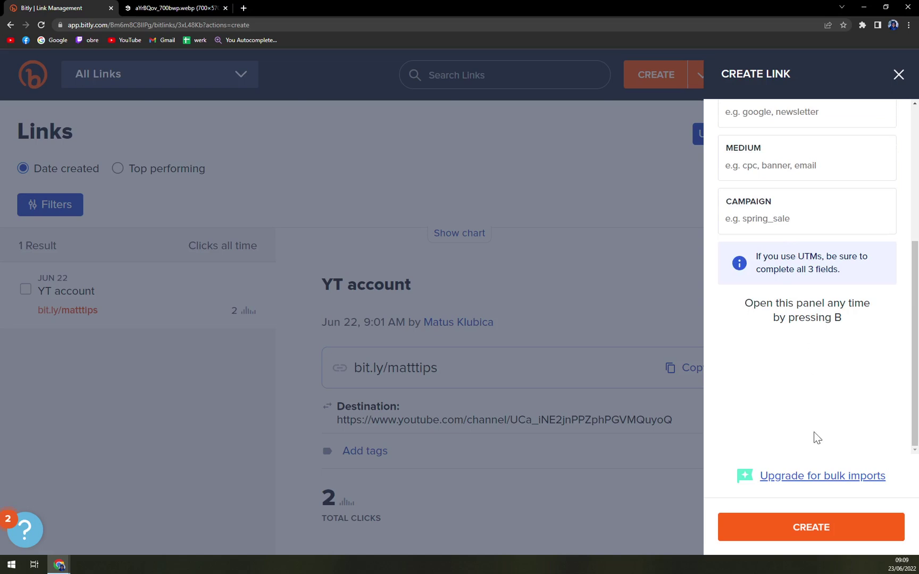
scroll(812, 343, up, 4)
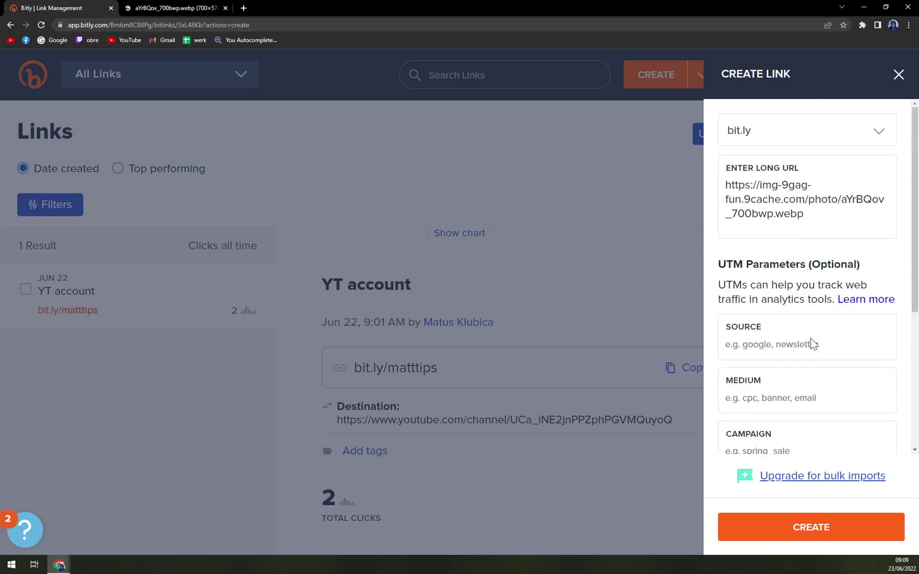
click(822, 529)
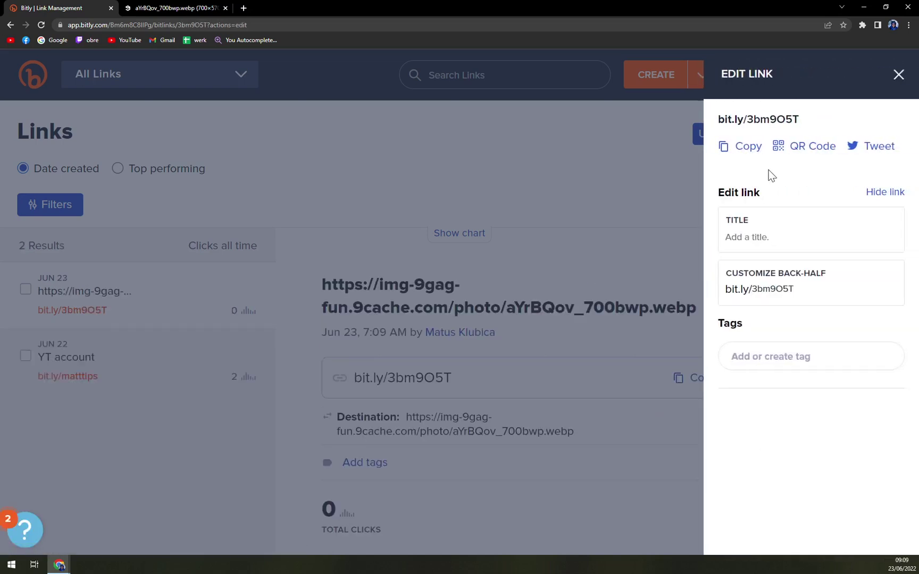
Step: Title the link 'memes' and replace back-half 3bm9O5T with 'funnymeme'
click(796, 234)
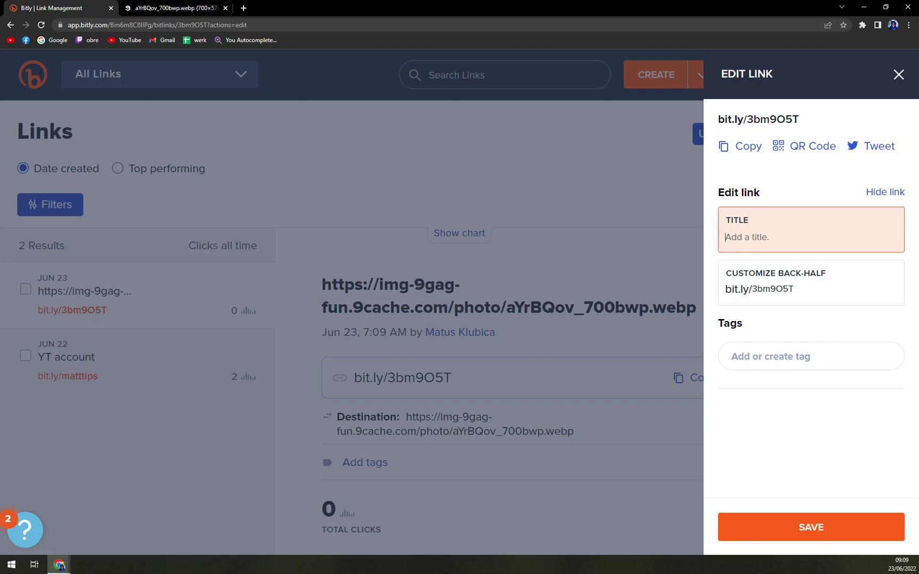
text(memes)
key(Tab)
click(813, 281)
drag(815, 281, 749, 290)
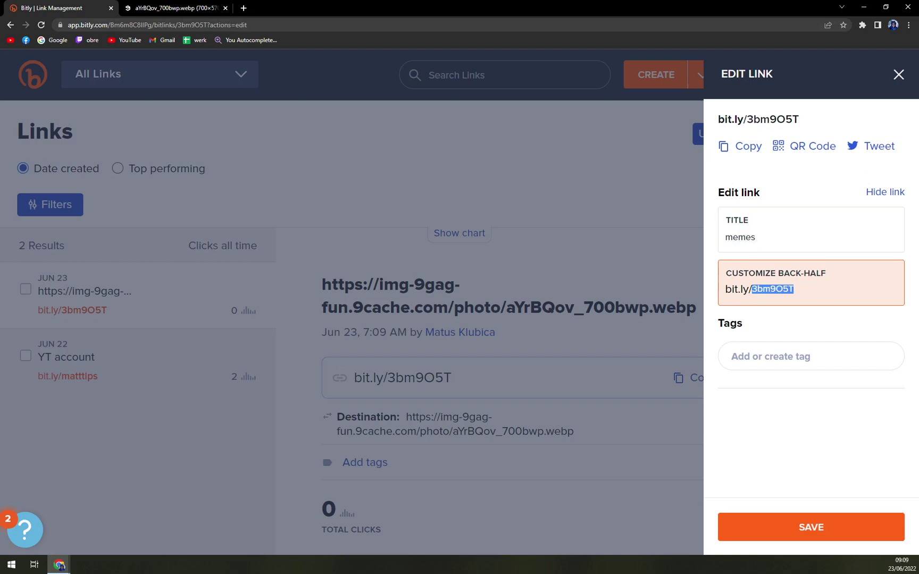
text(funnymeme)
Step: Add the tag 'meme' and try saving the link edits
click(732, 357)
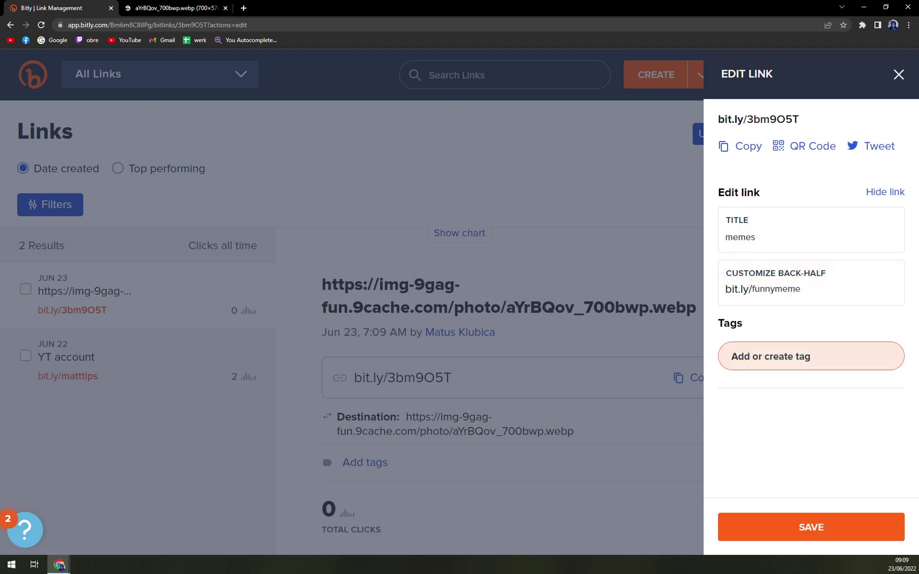
text(meme)
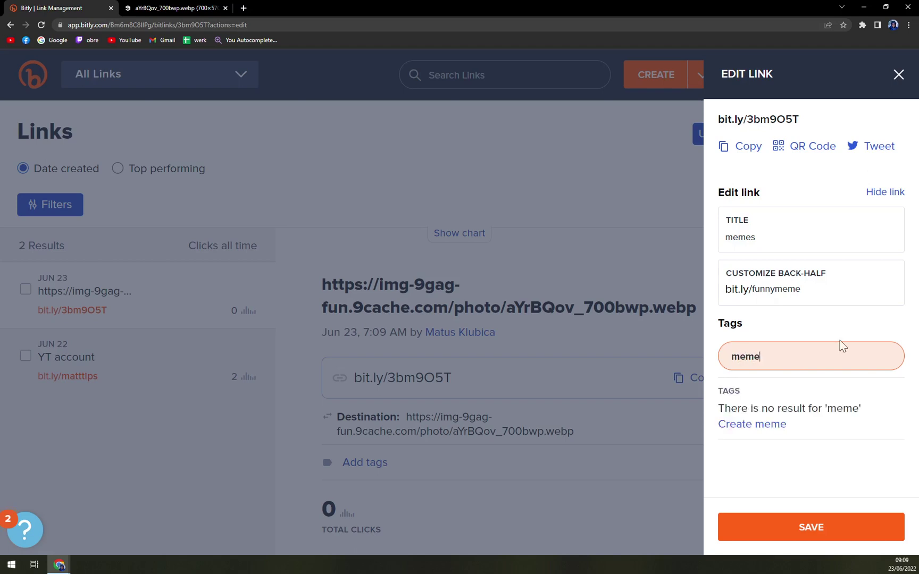
click(765, 524)
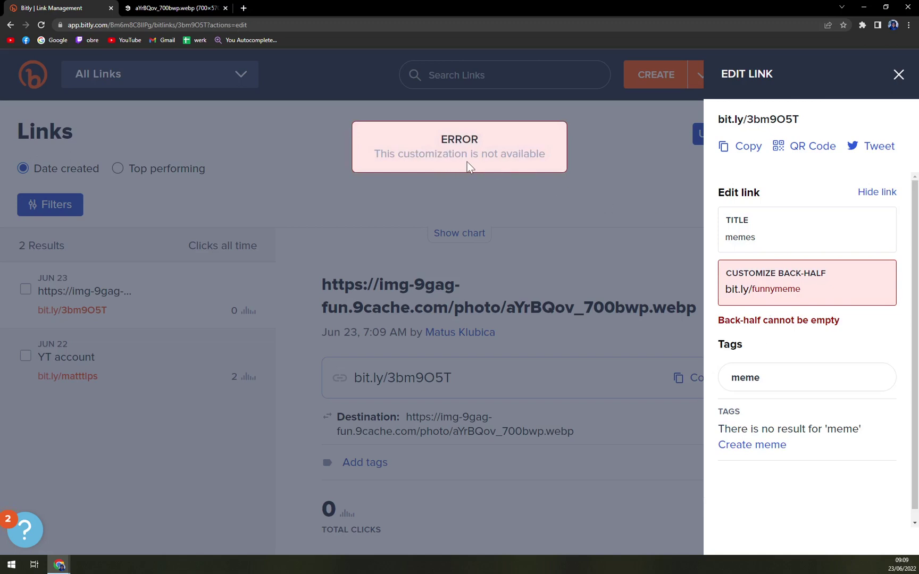
Step: Append 99 to make the back-half 'funnymeme99' and save the link
click(789, 290)
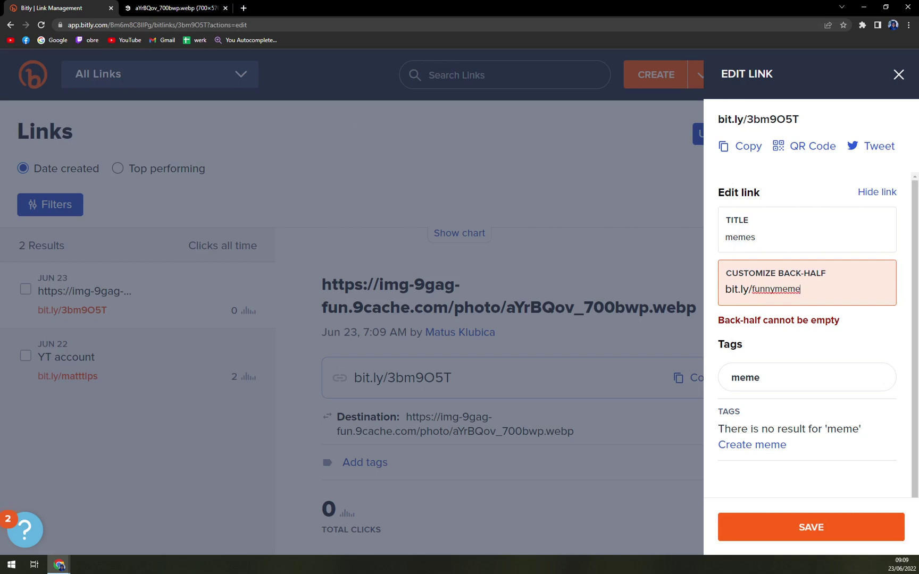
text(99)
click(847, 518)
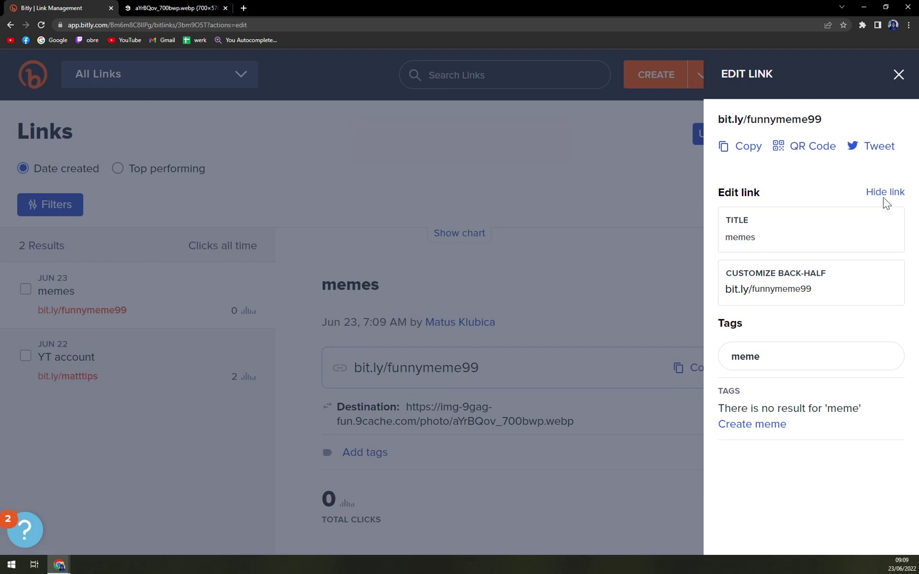
click(751, 153)
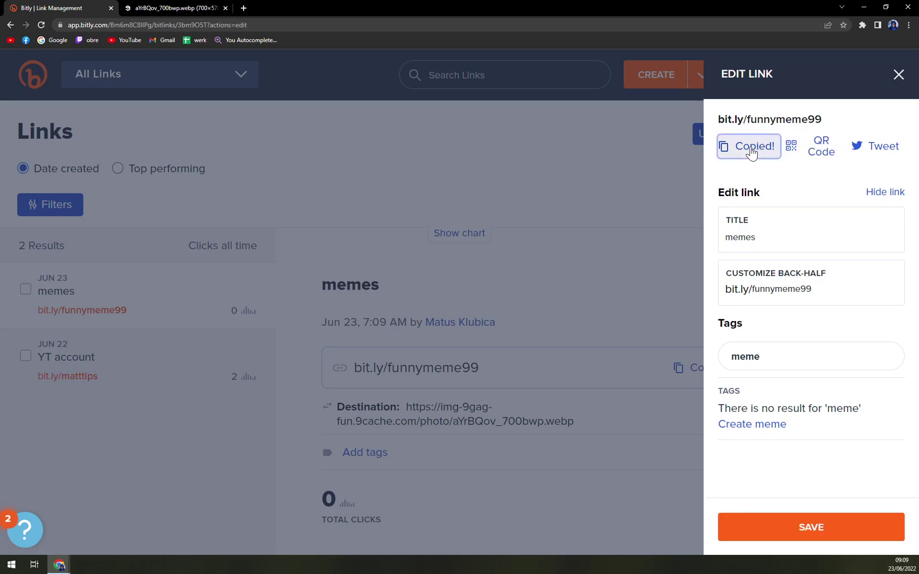
click(247, 9)
key(ctrl+v)
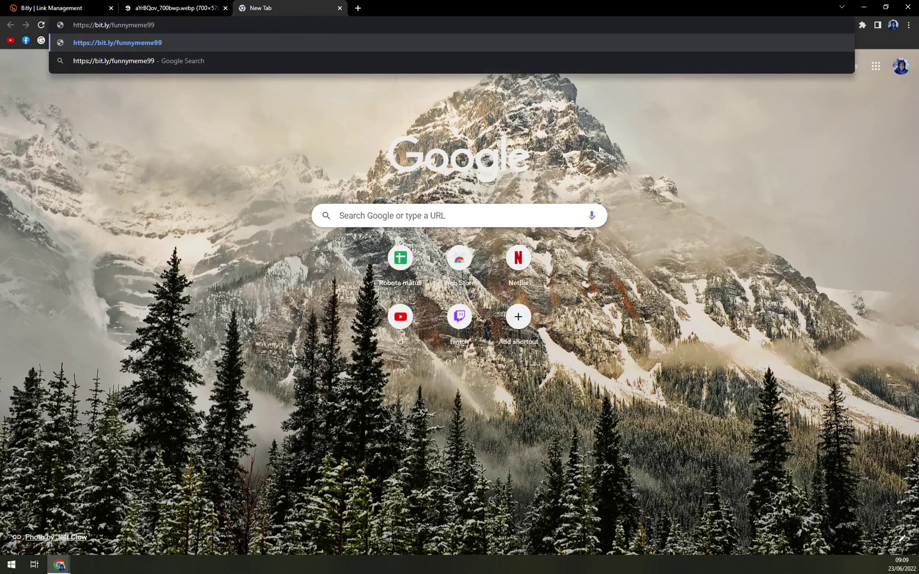
key(Return)
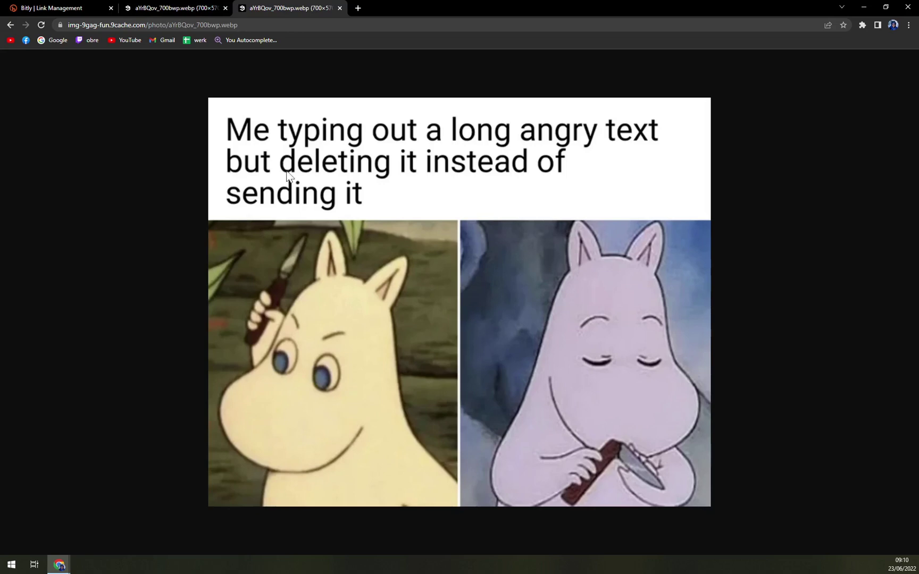
key(ctrl+w)
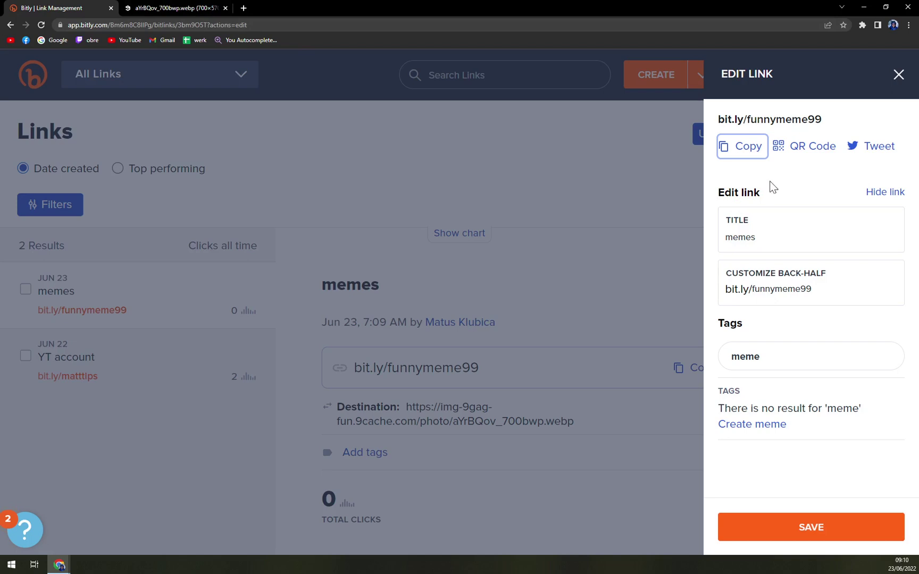
Step: View and close the funnymeme99 link's QR code, then save the link
click(822, 157)
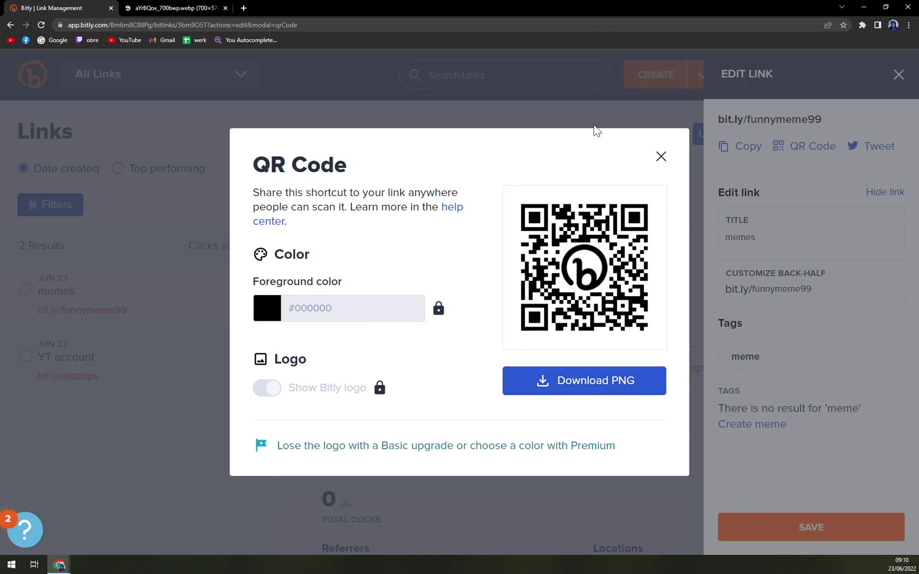
click(661, 157)
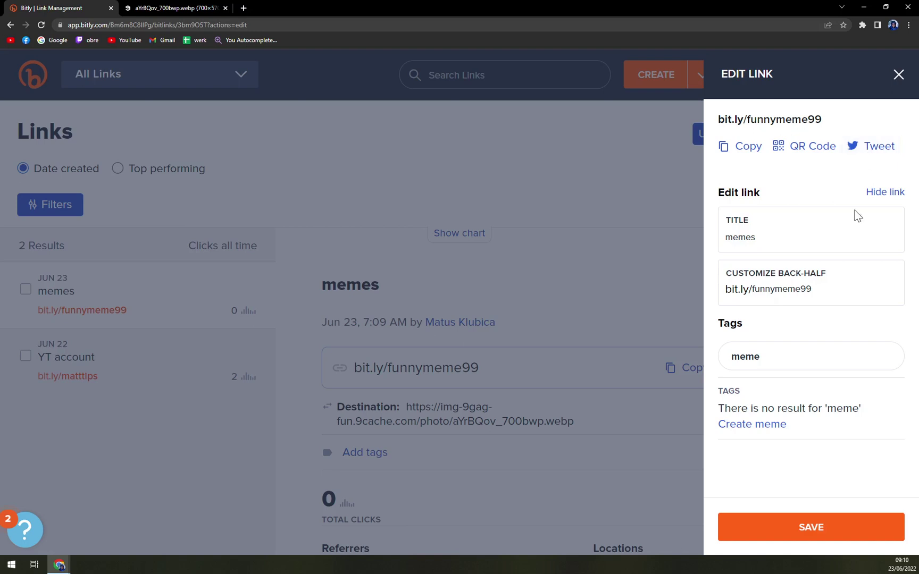
click(773, 530)
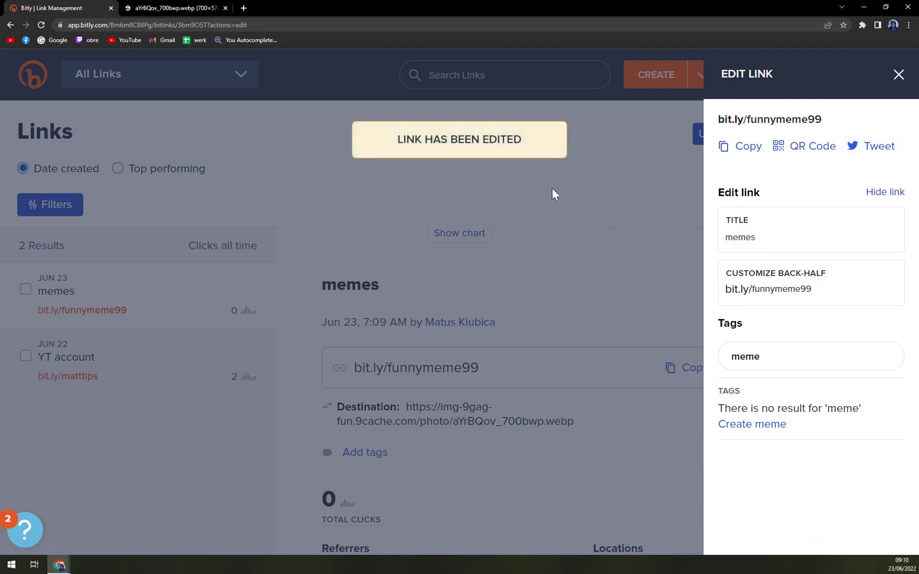